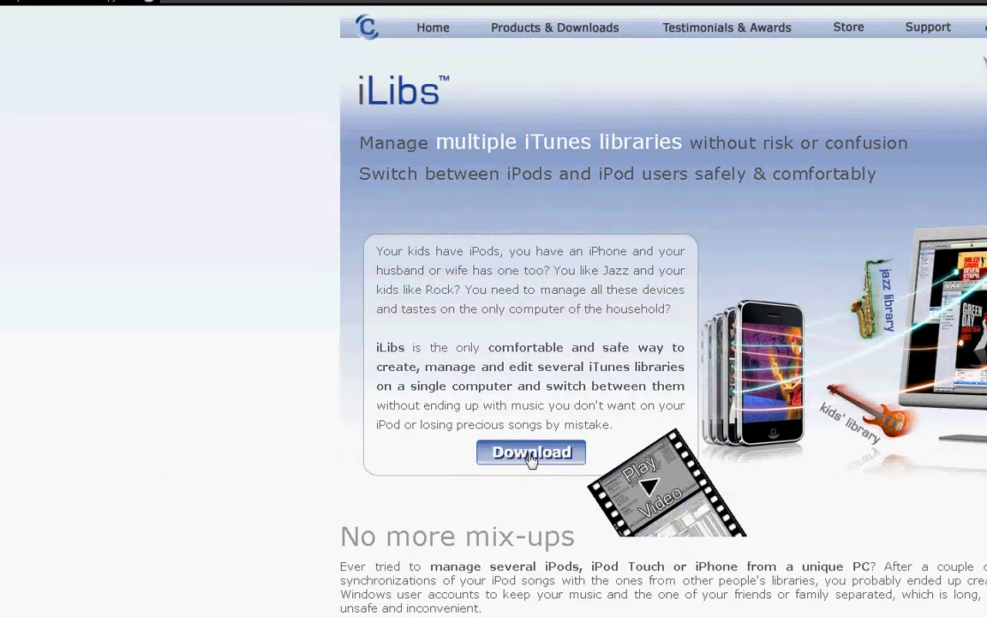
Request the CopyTrans Suite English installer from the iLibs page and dismiss the prompt to save it
{"action": "left_click", "coordinate": [531, 454]}
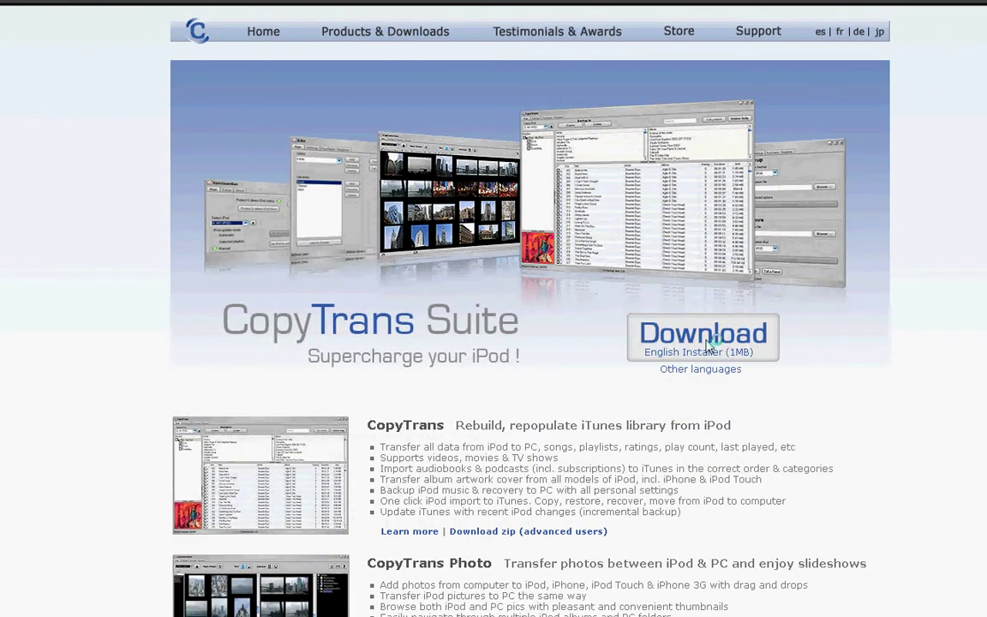
{"action": "left_click", "coordinate": [707, 345]}
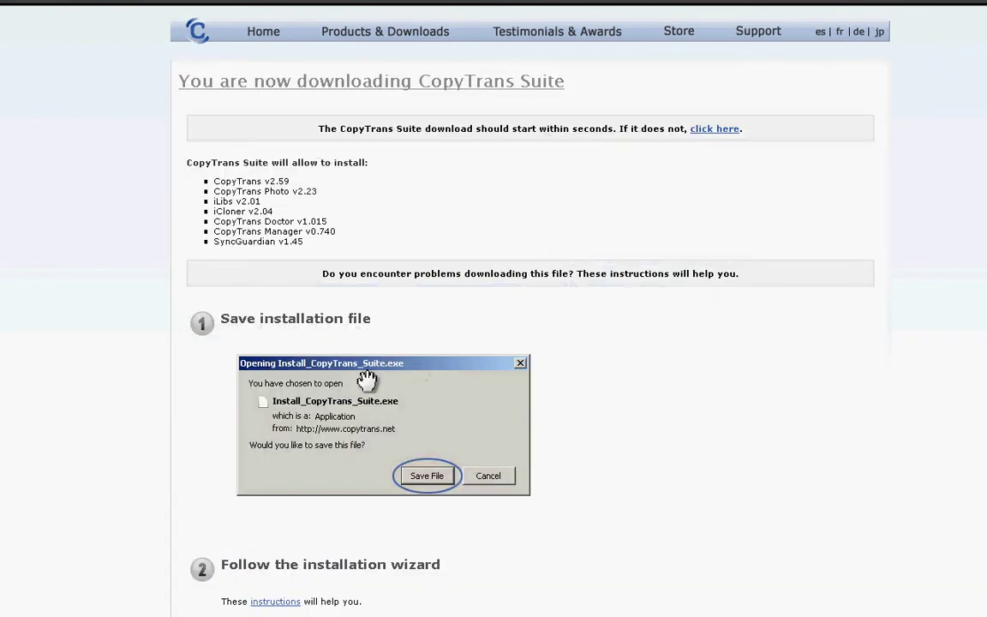
{"action": "scroll", "coordinate": [354, 388], "scroll_direction": "down", "scroll_amount": 2}
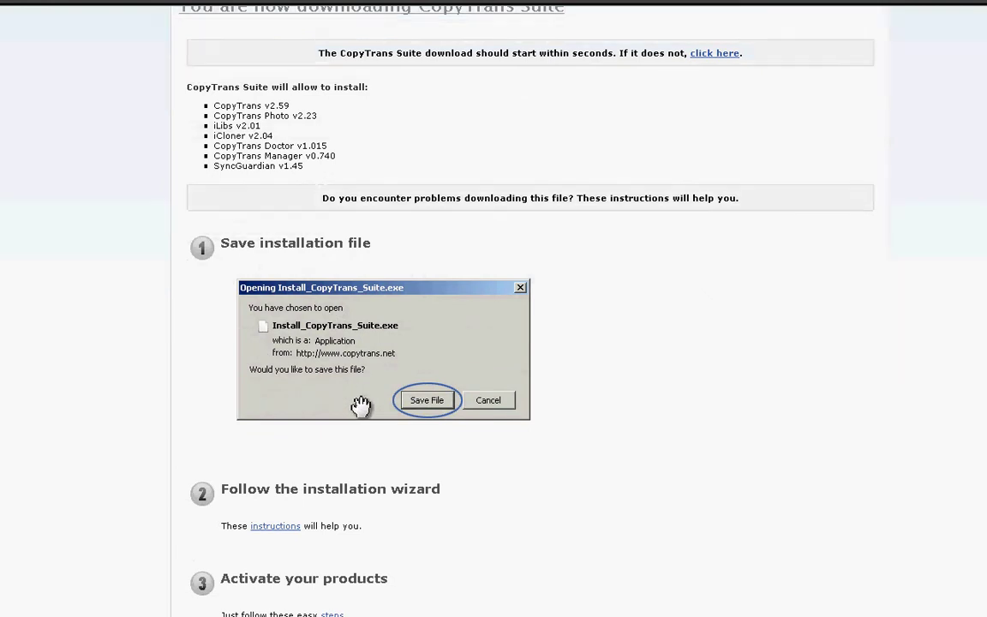
{"action": "scroll", "coordinate": [358, 397], "scroll_direction": "up", "scroll_amount": 2}
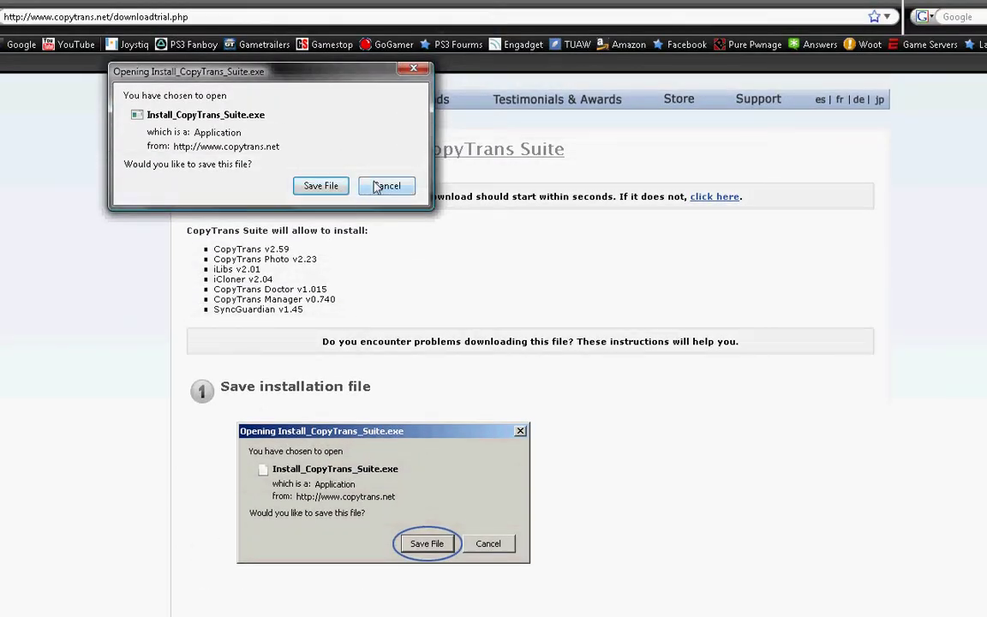
{"action": "left_click", "coordinate": [384, 187]}
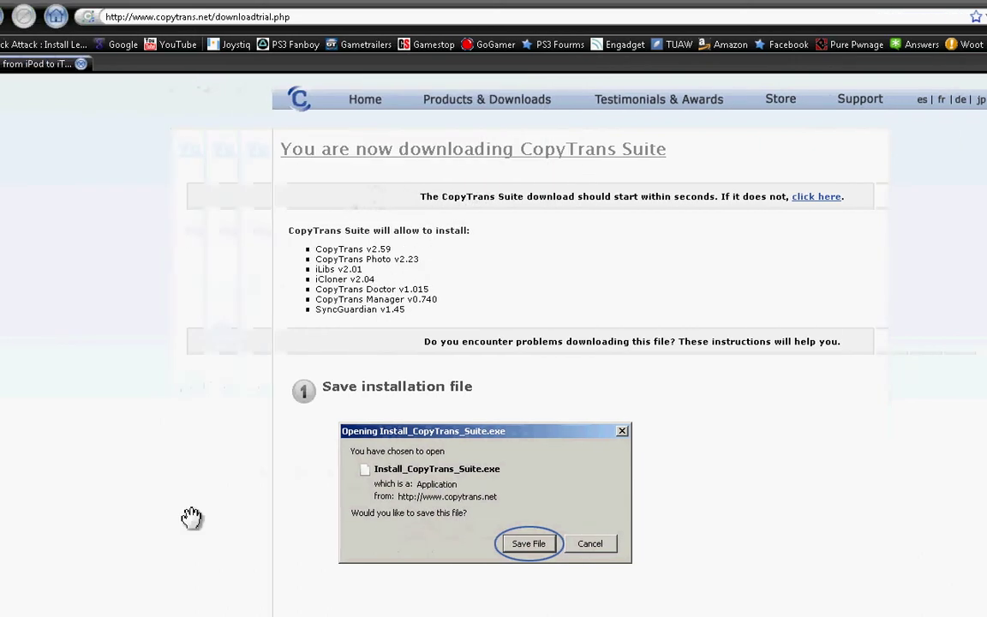
Search the computer for "copy" and launch CopyTrans Control Center
{"action": "key", "text": "super"}
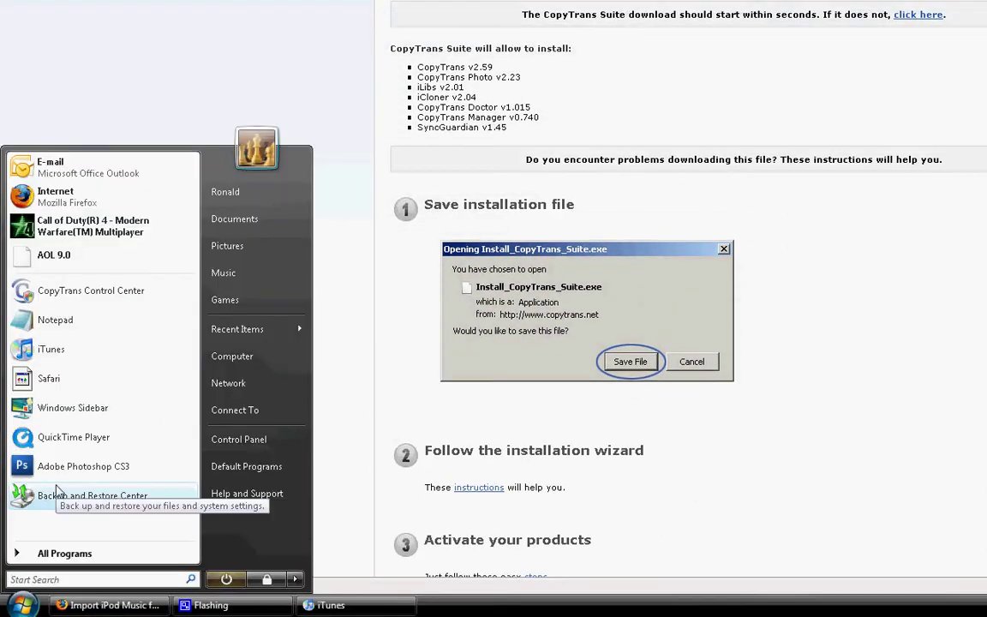
{"action": "type", "text": "copy"}
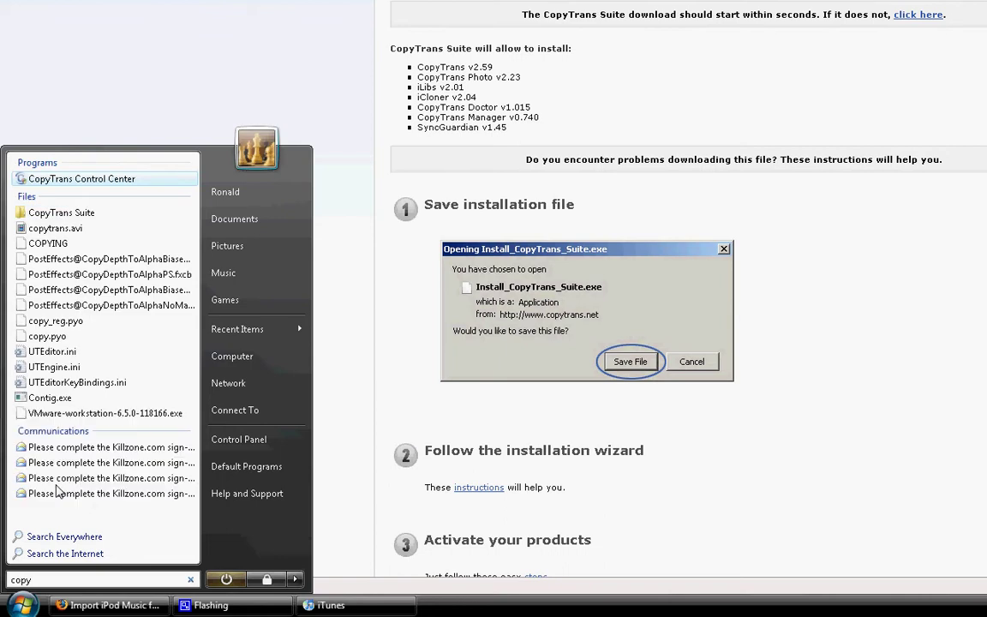
{"action": "key", "text": "Return"}
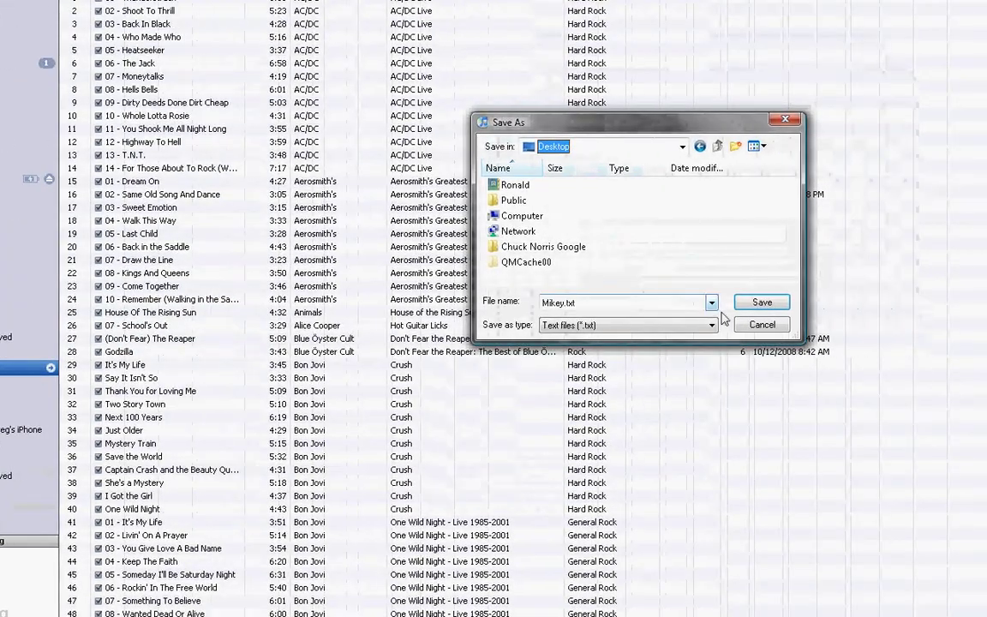
Dismiss the save dialog in iTunes, look through the selected playlist's songs and compare them with the full Music library
{"action": "left_click", "coordinate": [796, 166]}
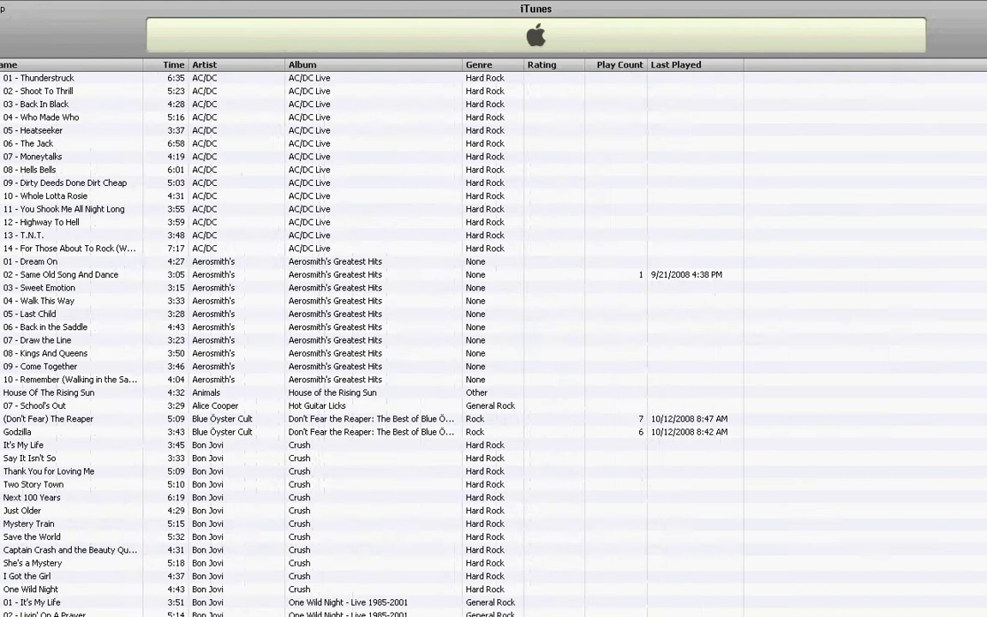
{"action": "scroll", "coordinate": [157, 360], "scroll_direction": "down", "scroll_amount": 6}
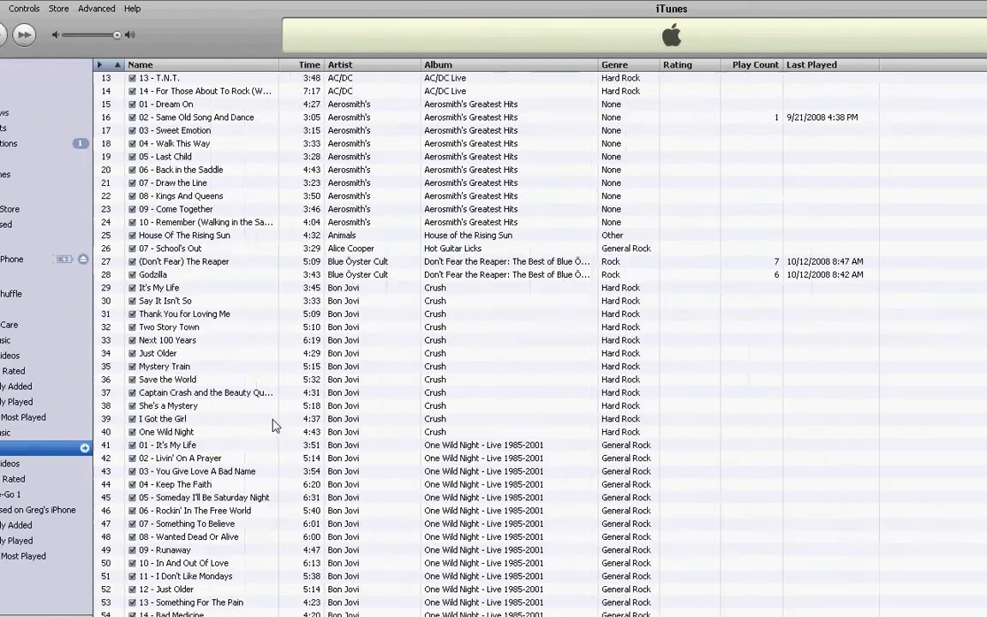
{"action": "scroll", "coordinate": [270, 439], "scroll_direction": "down", "scroll_amount": 7}
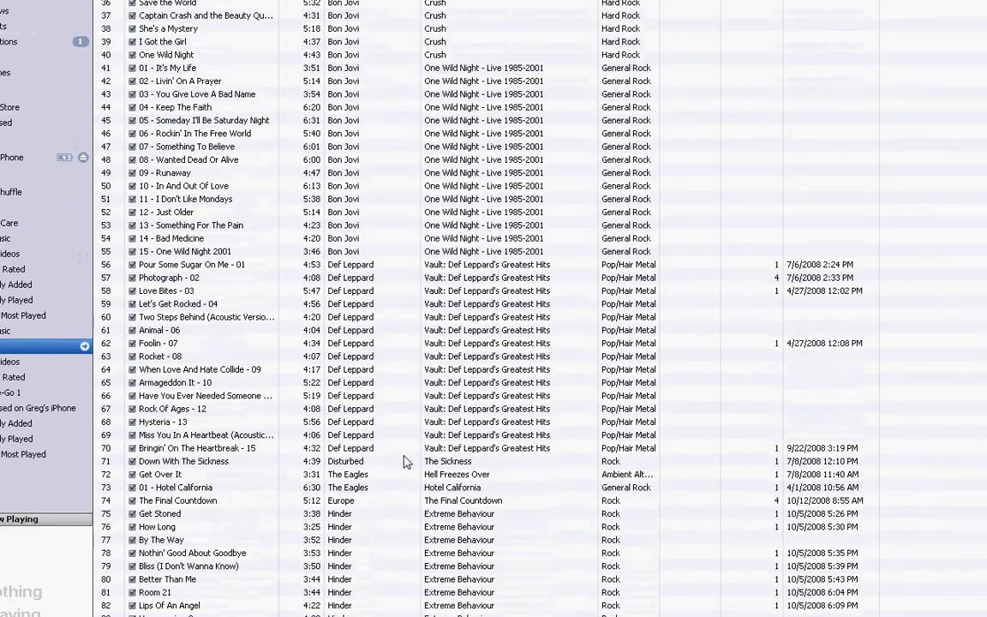
{"action": "scroll", "coordinate": [438, 460], "scroll_direction": "down", "scroll_amount": 5}
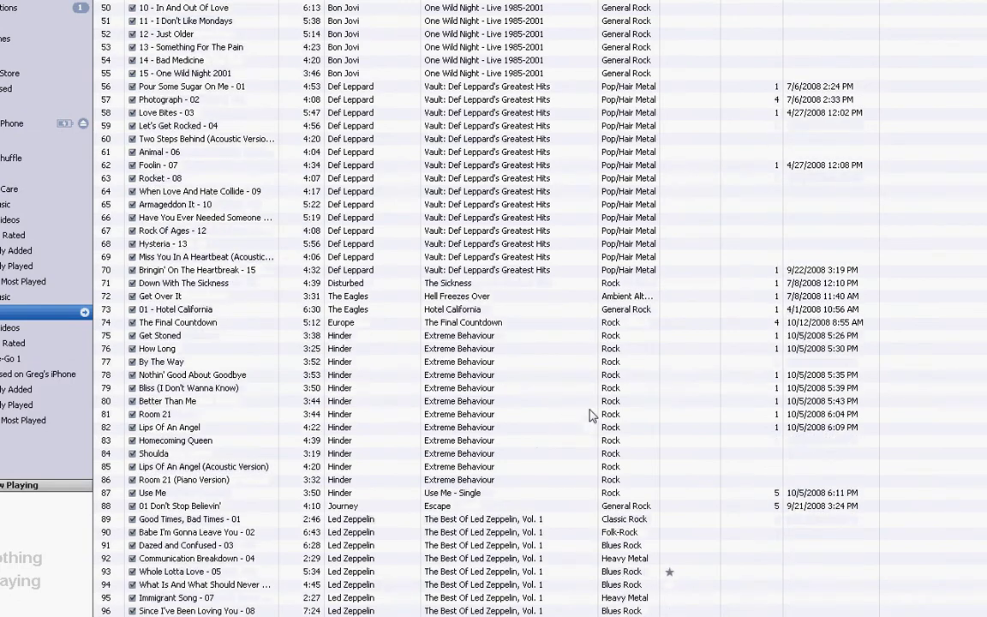
{"action": "scroll", "coordinate": [582, 434], "scroll_direction": "down", "scroll_amount": 1}
{"action": "scroll", "coordinate": [446, 377], "scroll_direction": "up", "scroll_amount": 8}
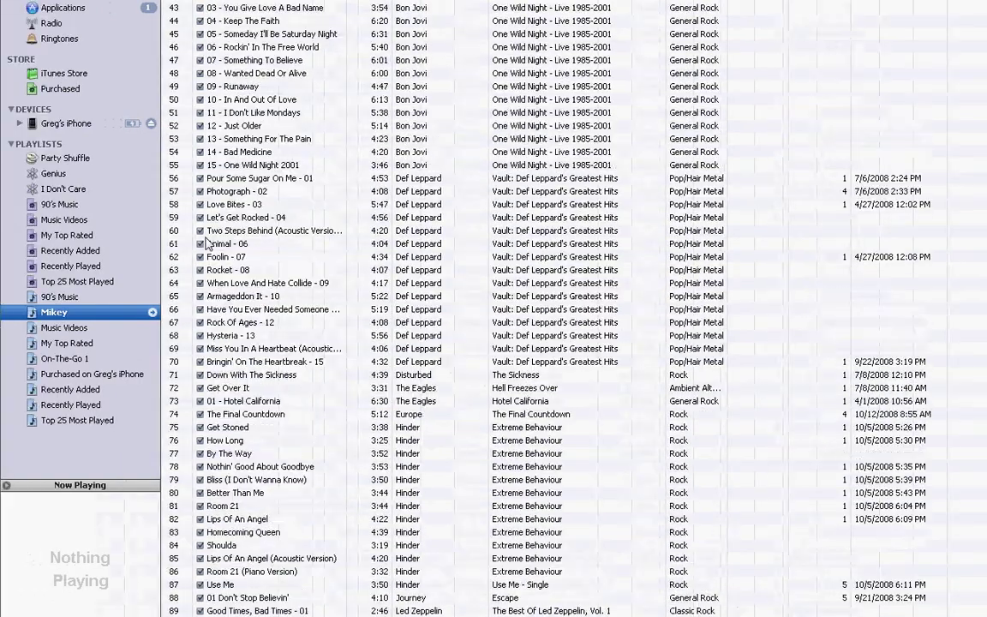
{"action": "scroll", "coordinate": [246, 78], "scroll_direction": "up", "scroll_amount": 4}
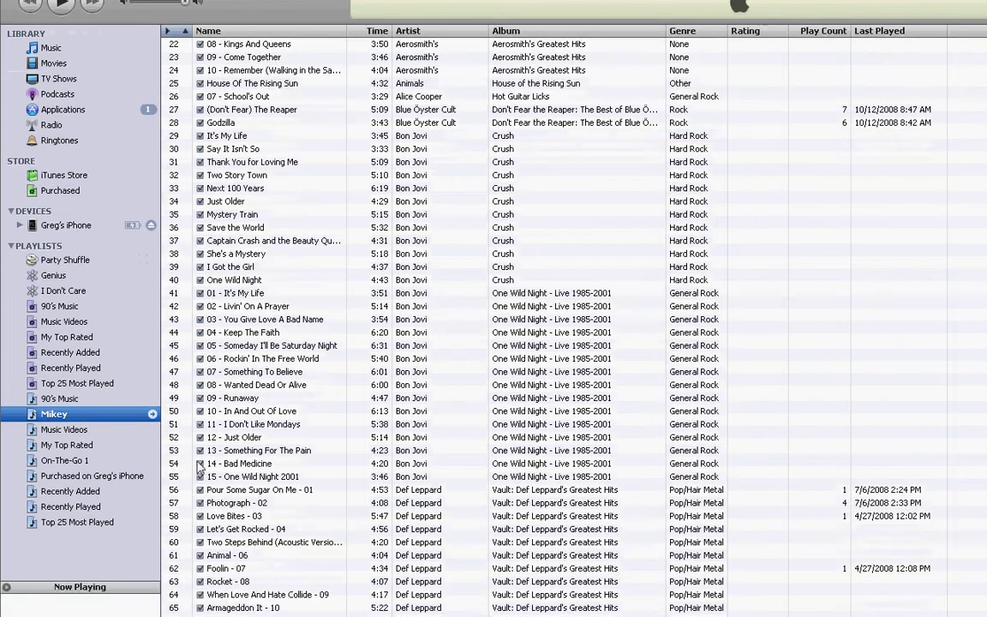
{"action": "scroll", "coordinate": [70, 451], "scroll_direction": "up", "scroll_amount": 2}
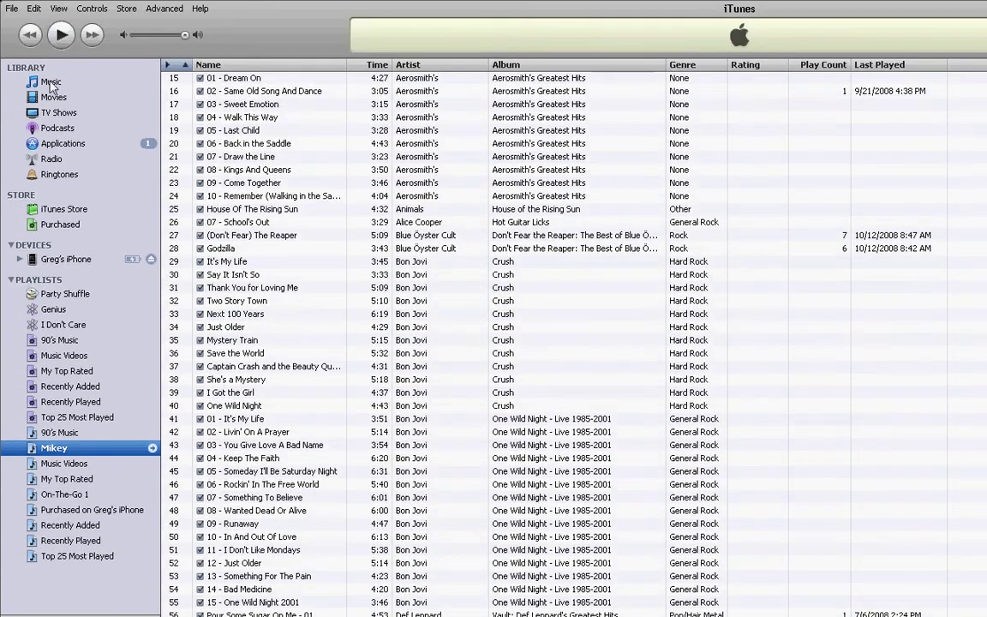
{"action": "left_click", "coordinate": [50, 11]}
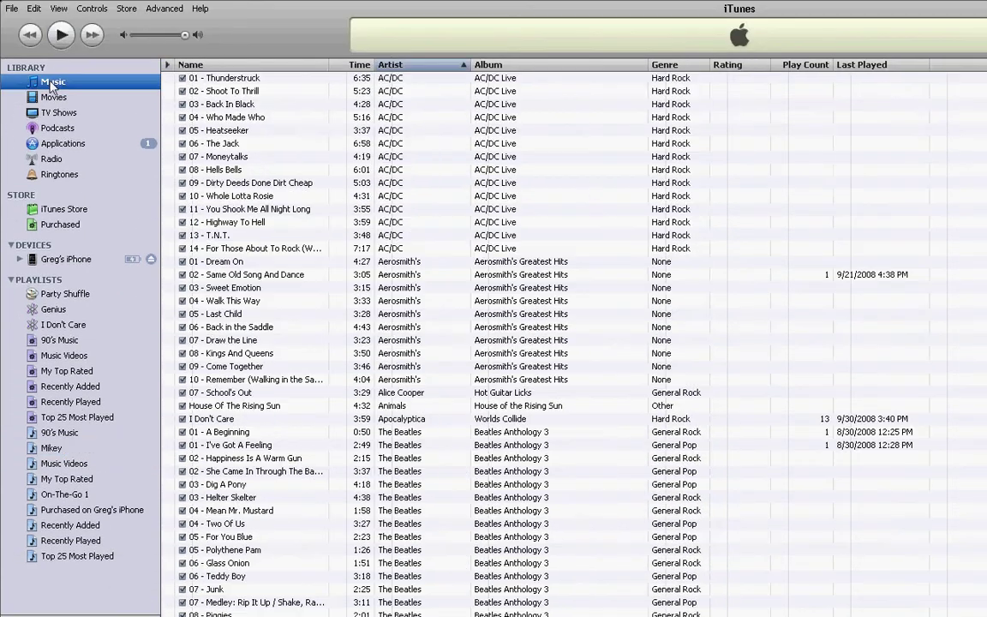
Export the song list of the playlist below 90's Music as a text file to the Desktop
{"action": "left_click", "coordinate": [75, 449]}
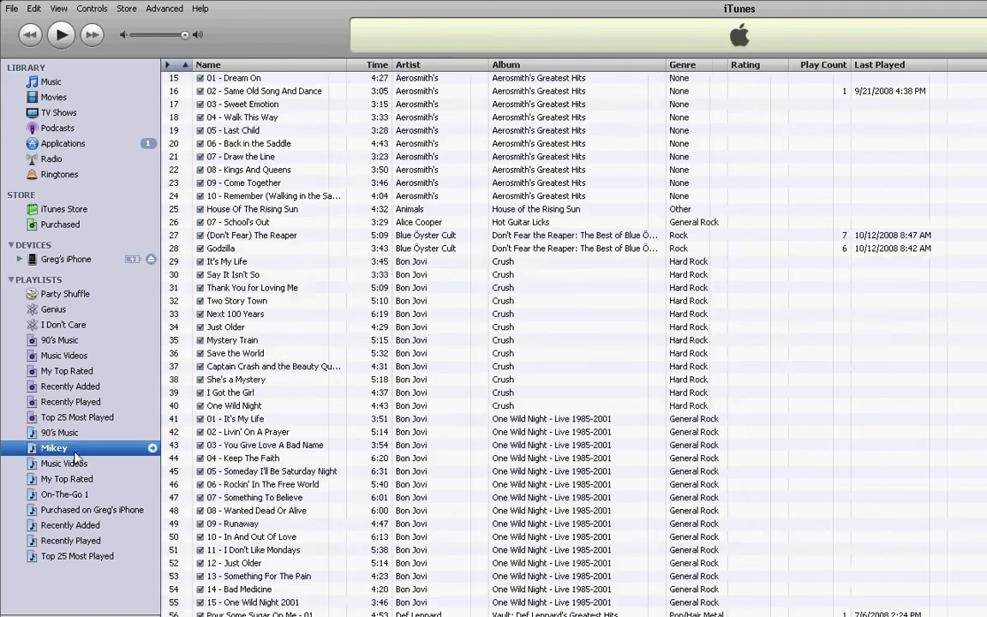
{"action": "right_click", "coordinate": [77, 451]}
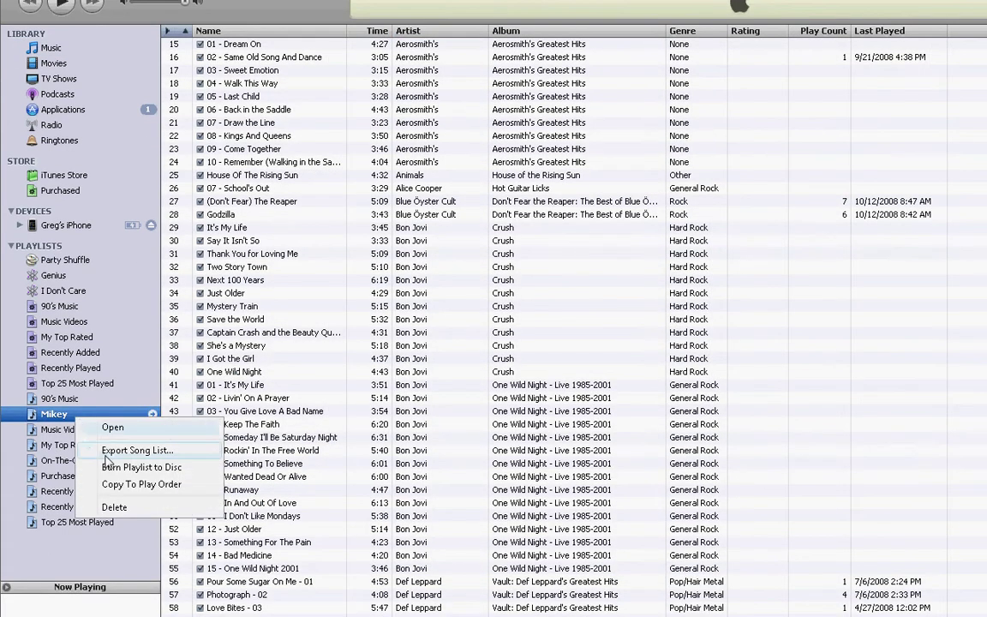
{"action": "left_click", "coordinate": [135, 450]}
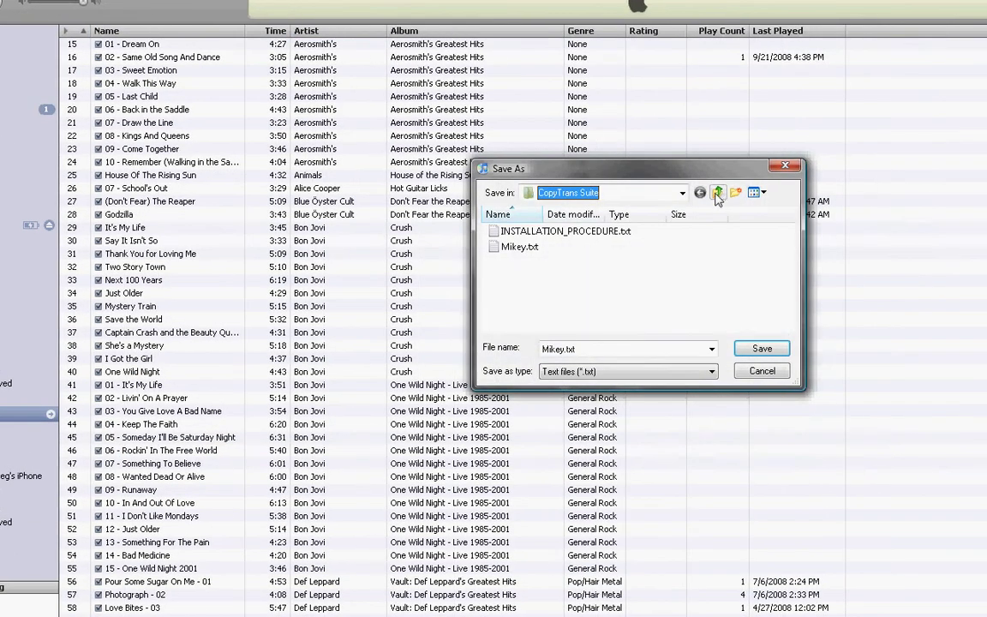
{"action": "left_click", "coordinate": [716, 193]}
{"action": "left_click", "coordinate": [716, 193]}
{"action": "left_click", "coordinate": [716, 193]}
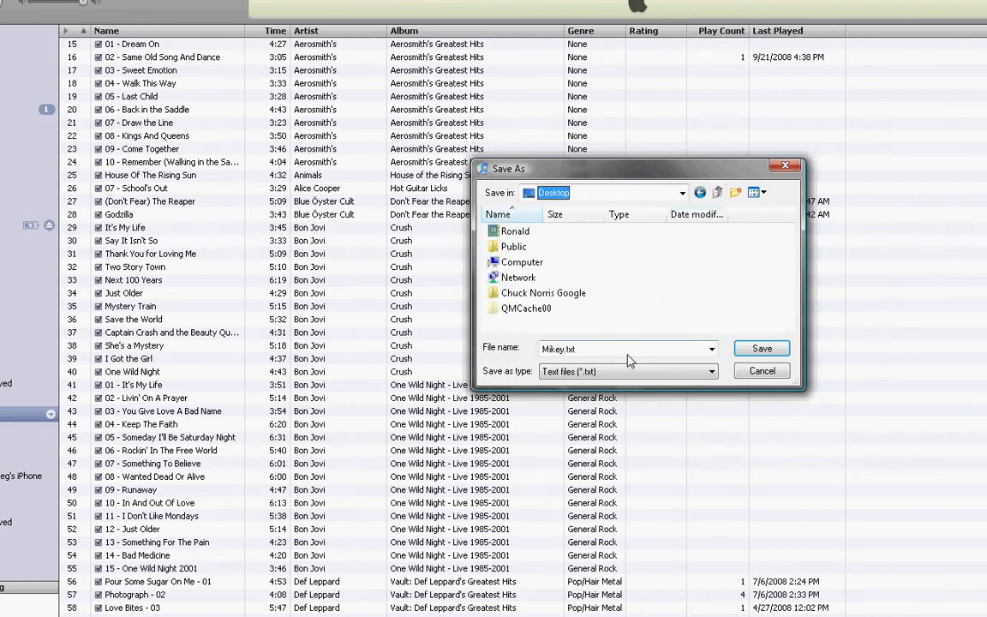
{"action": "left_click", "coordinate": [760, 348]}
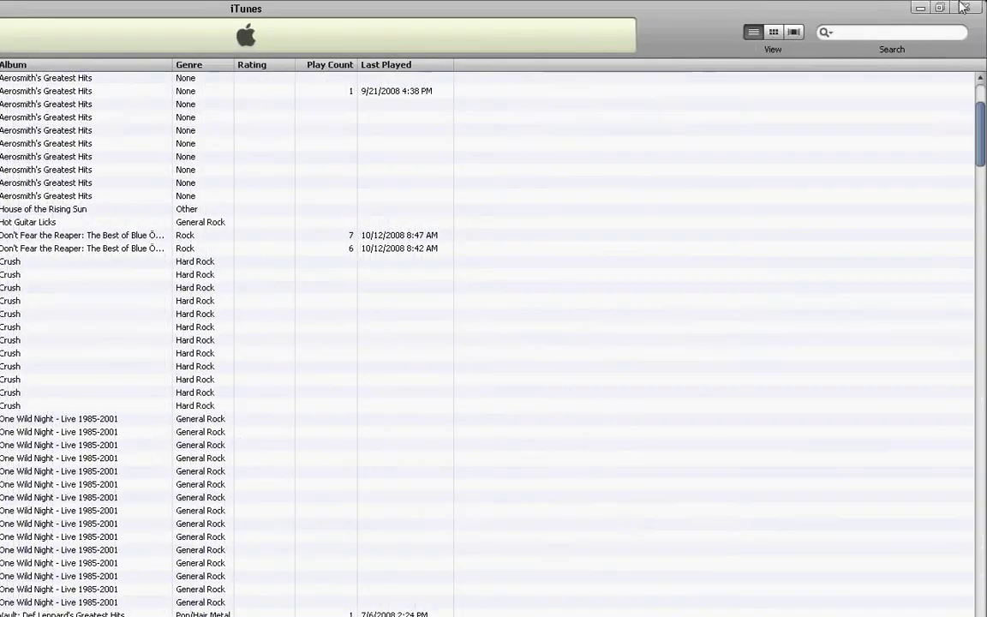
Close iTunes to let iLibs start, and decline to learn more about songs moved to the Recycle Bin
{"action": "left_click", "coordinate": [965, 9]}
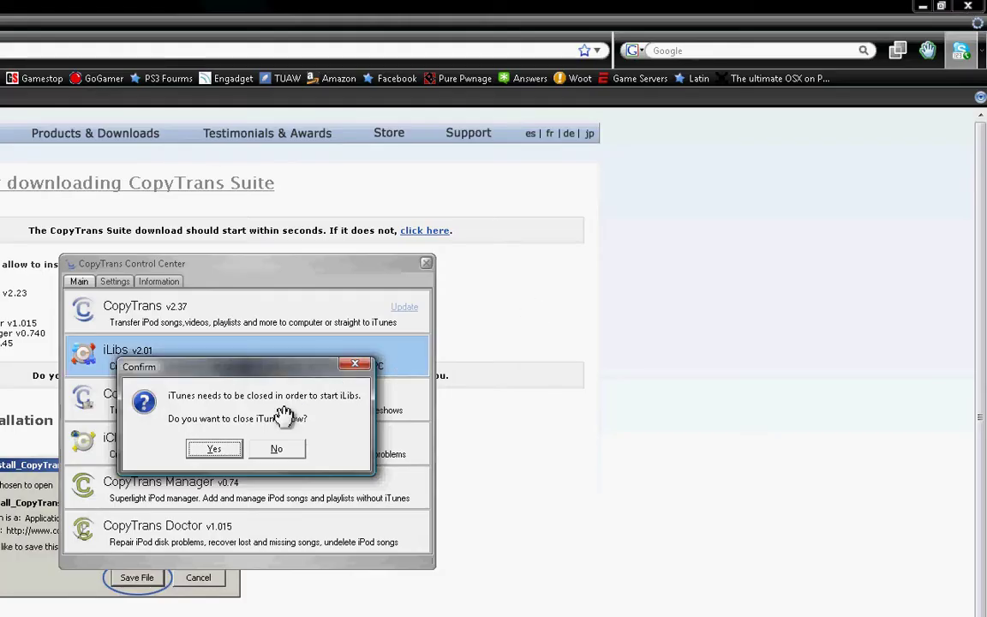
{"action": "left_click", "coordinate": [225, 450]}
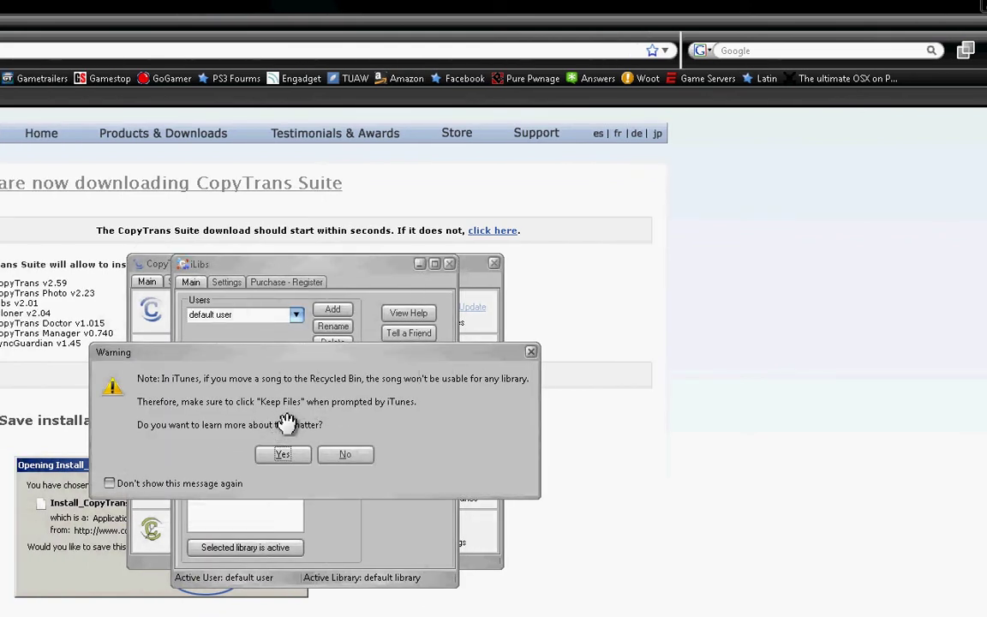
{"action": "left_click", "coordinate": [340, 455]}
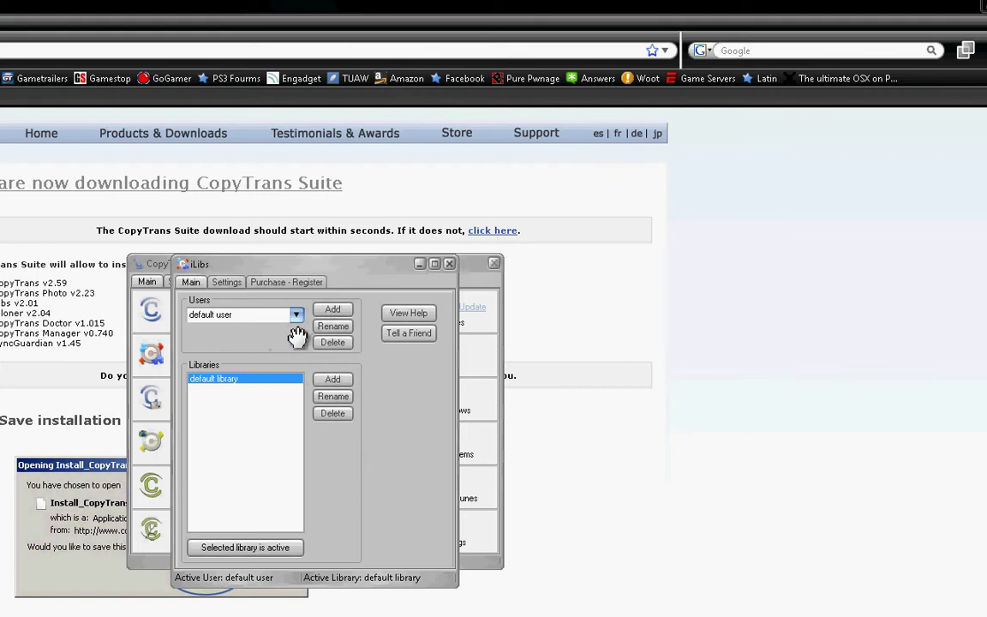
Add a new iLibs user with the playlist owner's first name
{"action": "left_click", "coordinate": [334, 311]}
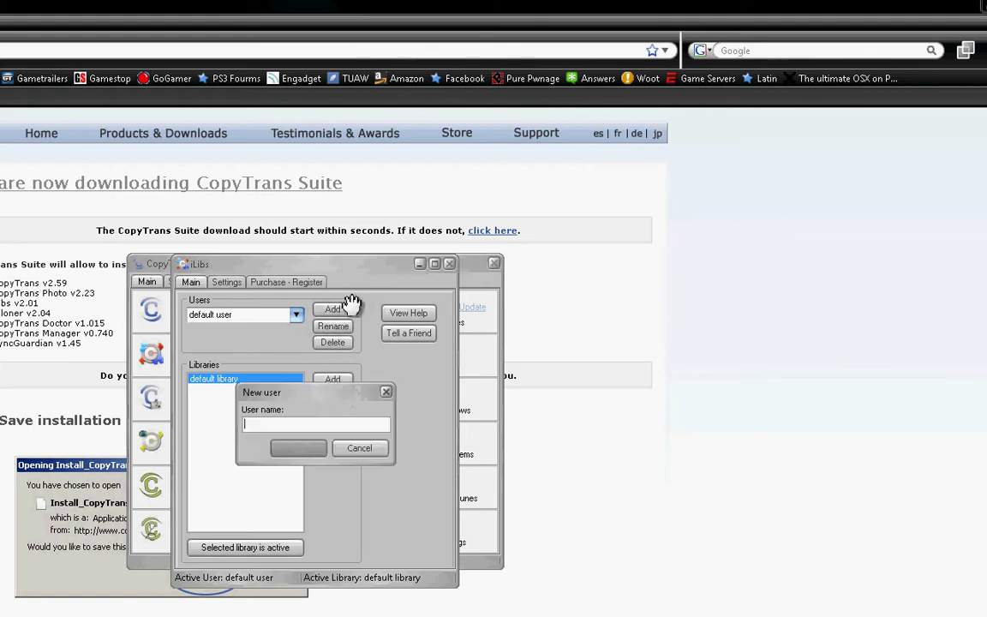
{"action": "type", "text": "mik"}
{"action": "key", "text": "BackSpace"}
{"action": "key", "text": "BackSpace"}
{"action": "key", "text": "BackSpace"}
{"action": "type", "text": "M"}
{"action": "key", "text": "Return"}
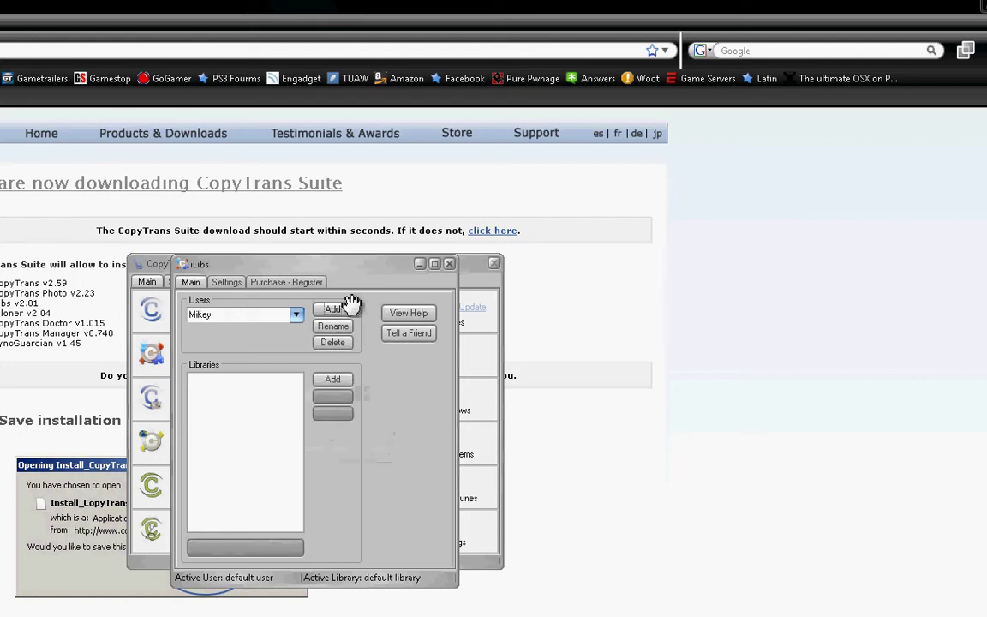
Create a library from scratch, named with the new user's name plus "MP3", and set it for use in iTunes
{"action": "left_click", "coordinate": [331, 381]}
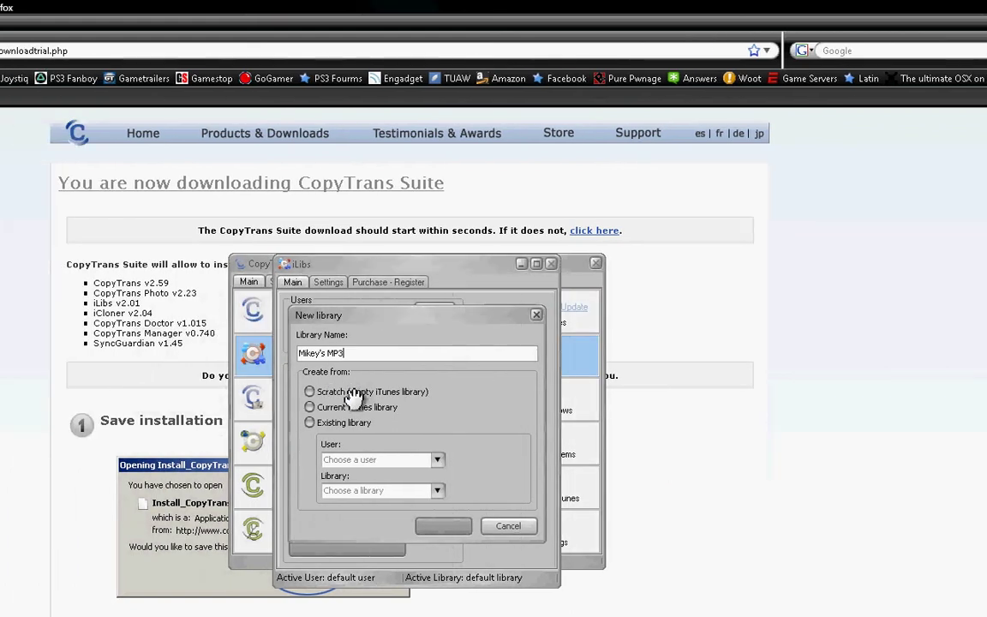
{"action": "left_click", "coordinate": [257, 391]}
{"action": "left_click", "coordinate": [442, 525]}
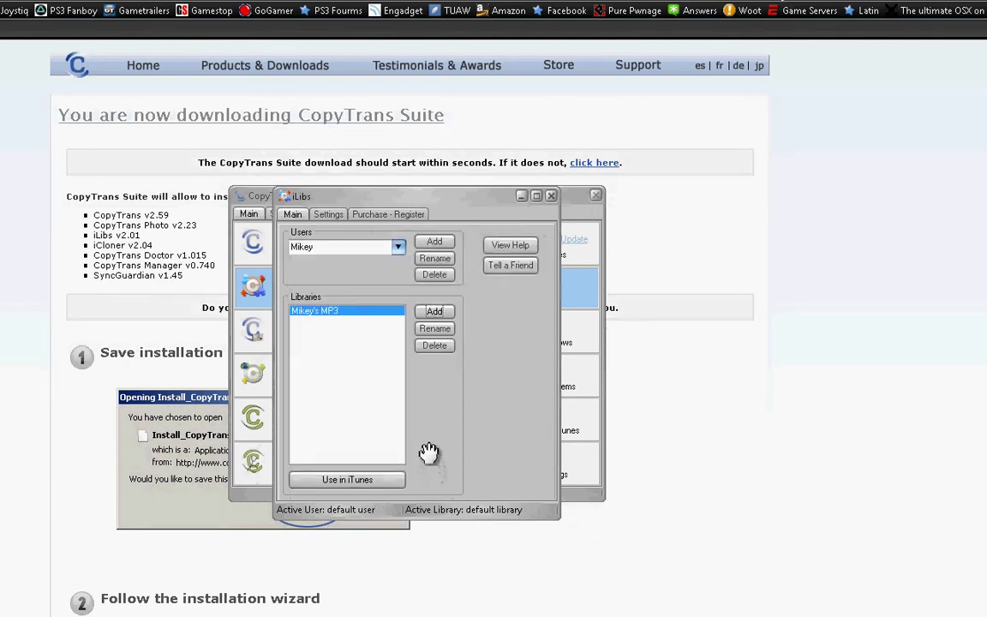
{"action": "left_click", "coordinate": [398, 548]}
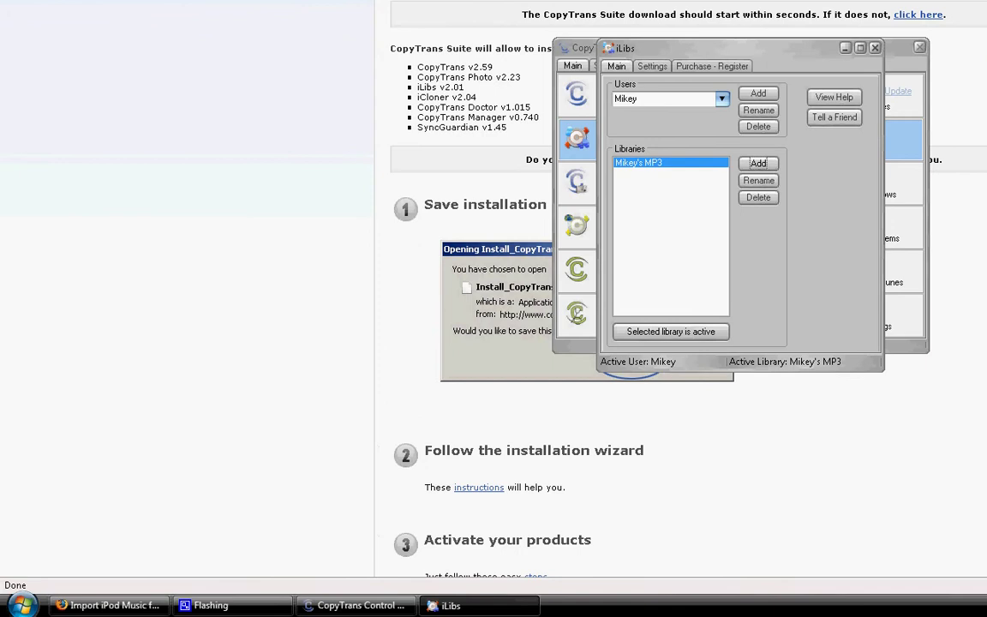
Search the computer for "itune" and launch iTunes
{"action": "key", "text": "super"}
{"action": "type", "text": "itune"}
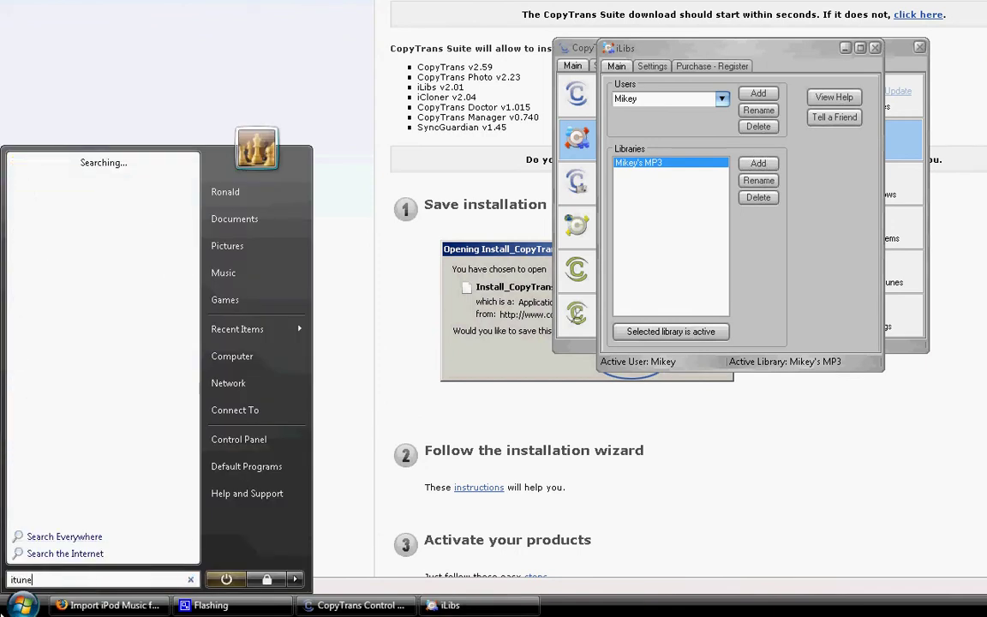
{"action": "key", "text": "Return"}
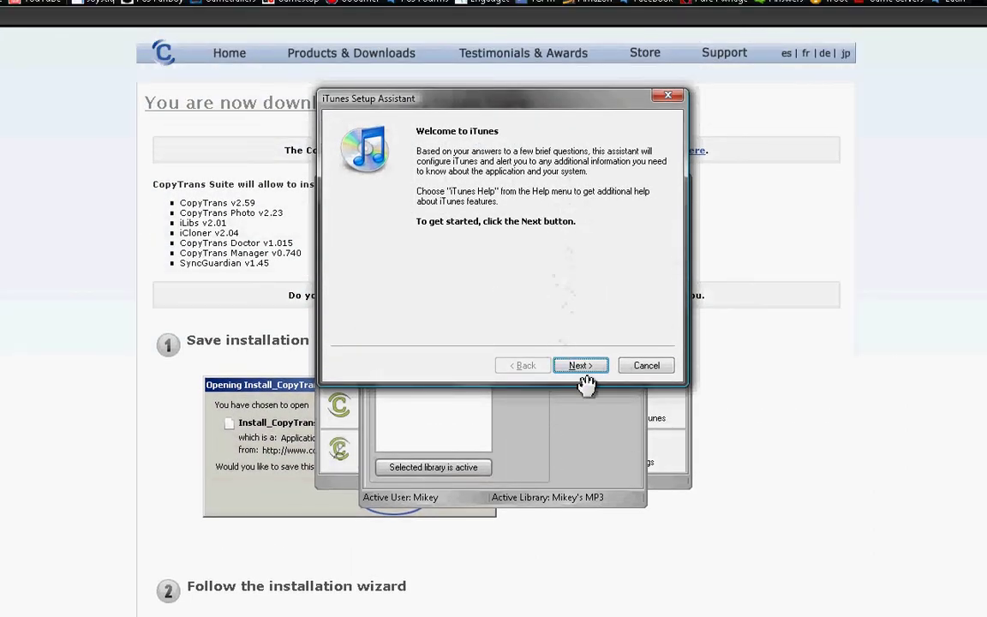
Complete the iTunes Setup Assistant with WMA files excluded, the music folder kept organized, and the iTunes Library opened at the end
{"action": "left_click", "coordinate": [579, 365]}
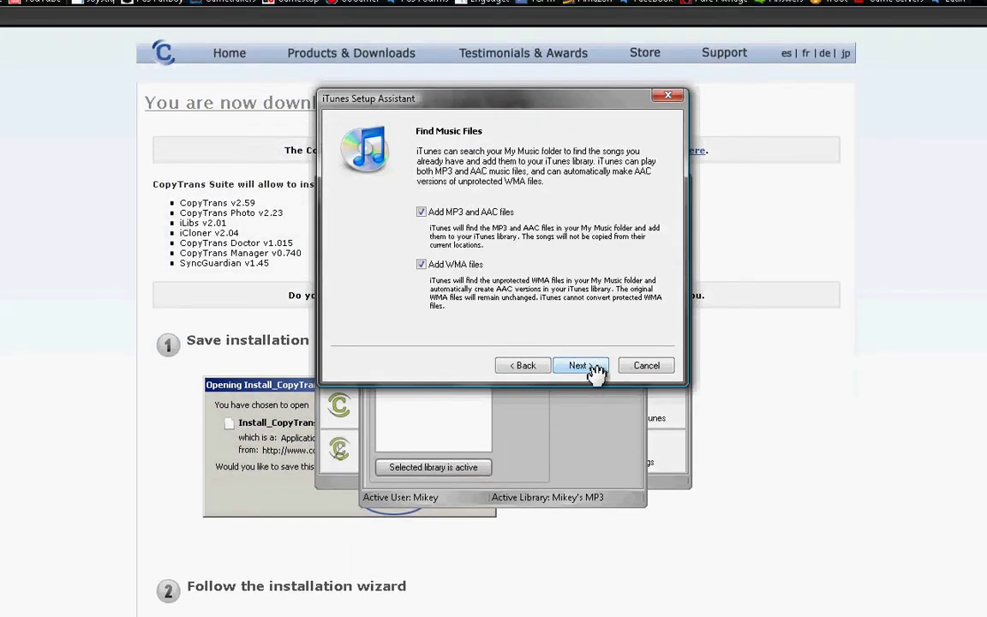
{"action": "left_click", "coordinate": [420, 264]}
{"action": "left_click", "coordinate": [579, 366]}
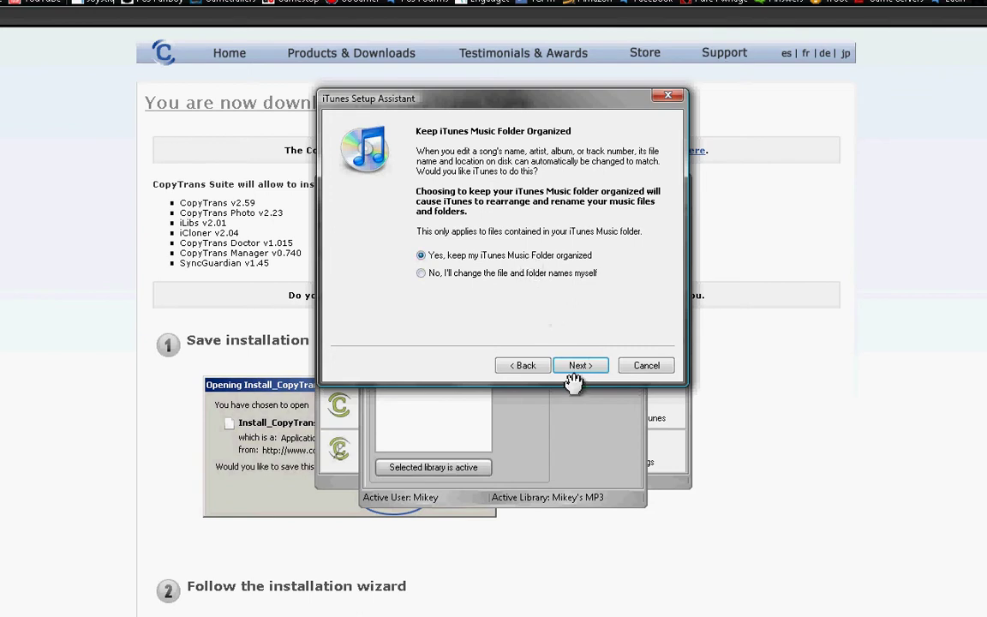
{"action": "left_click", "coordinate": [579, 367]}
{"action": "left_click", "coordinate": [580, 367]}
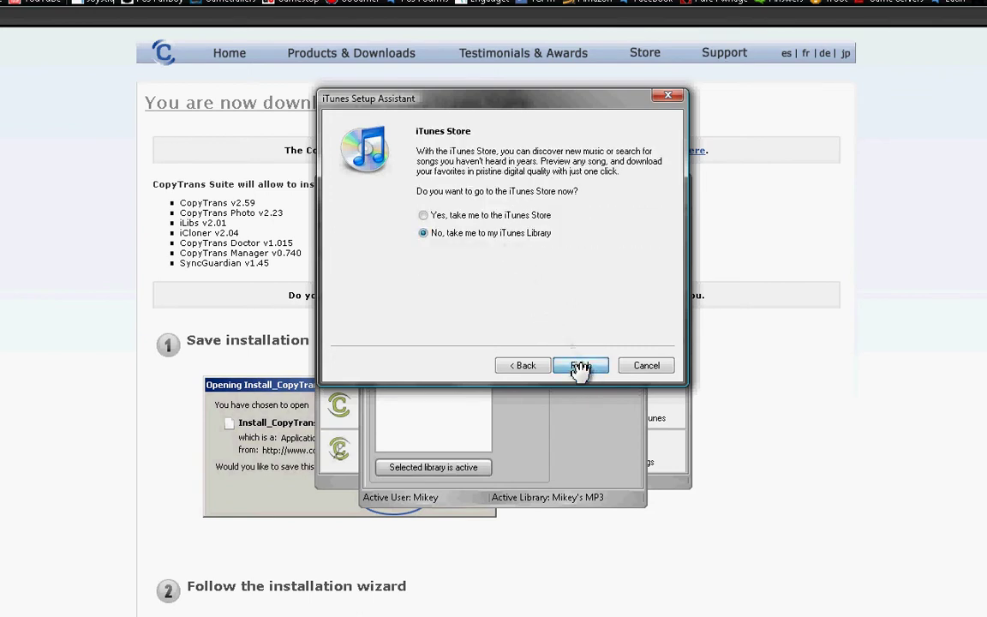
{"action": "left_click", "coordinate": [581, 366]}
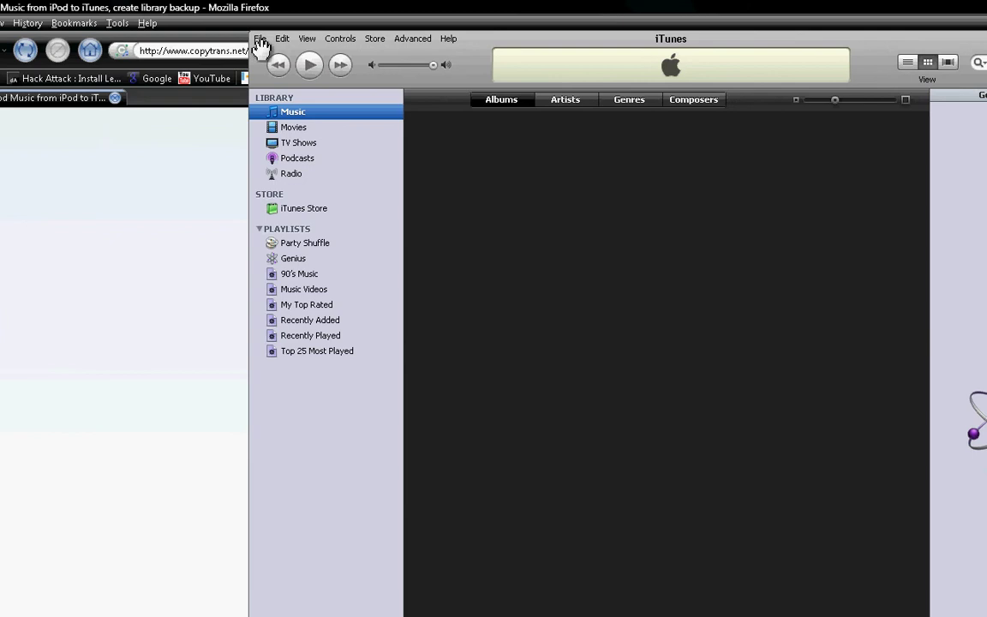
Import the exported playlist text file from the Desktop into the new iTunes library
{"action": "left_click", "coordinate": [261, 43]}
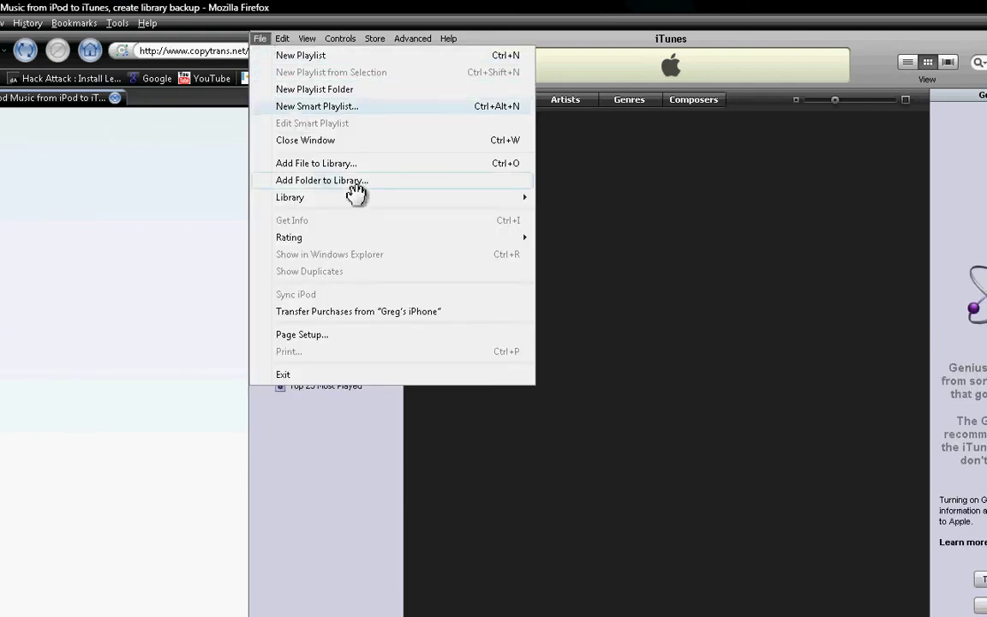
{"action": "mouse_move", "coordinate": [403, 204]}
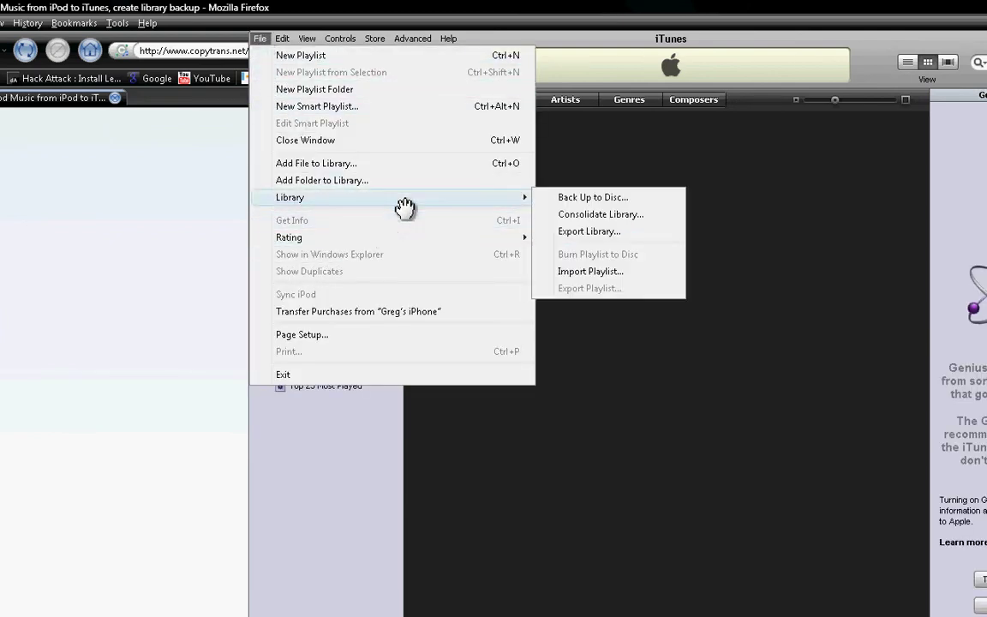
{"action": "left_click", "coordinate": [628, 273]}
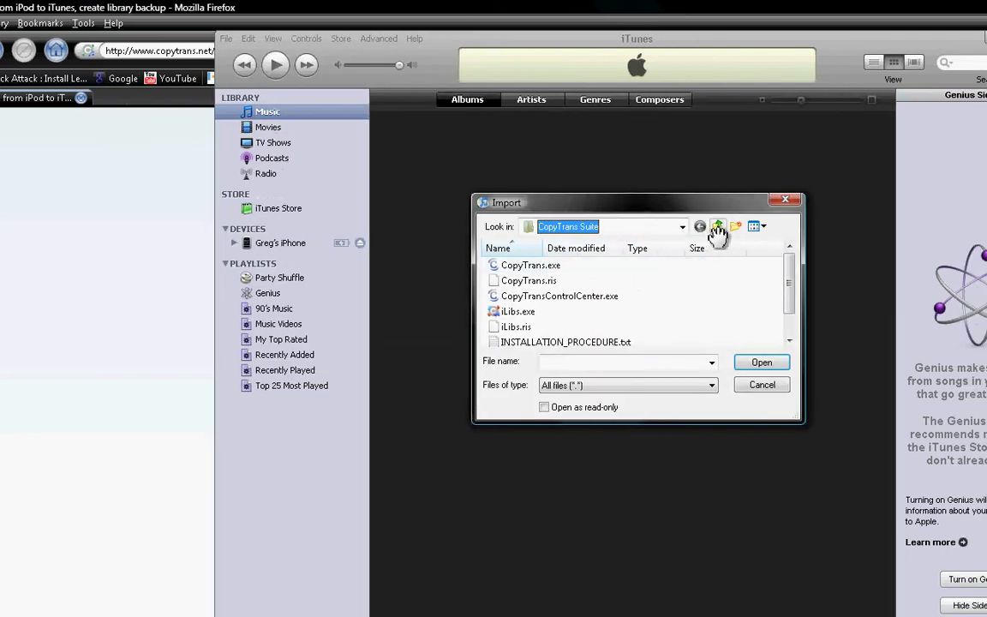
{"action": "left_click", "coordinate": [748, 227]}
{"action": "left_click", "coordinate": [717, 226]}
{"action": "left_click", "coordinate": [717, 226]}
{"action": "left_click", "coordinate": [717, 226]}
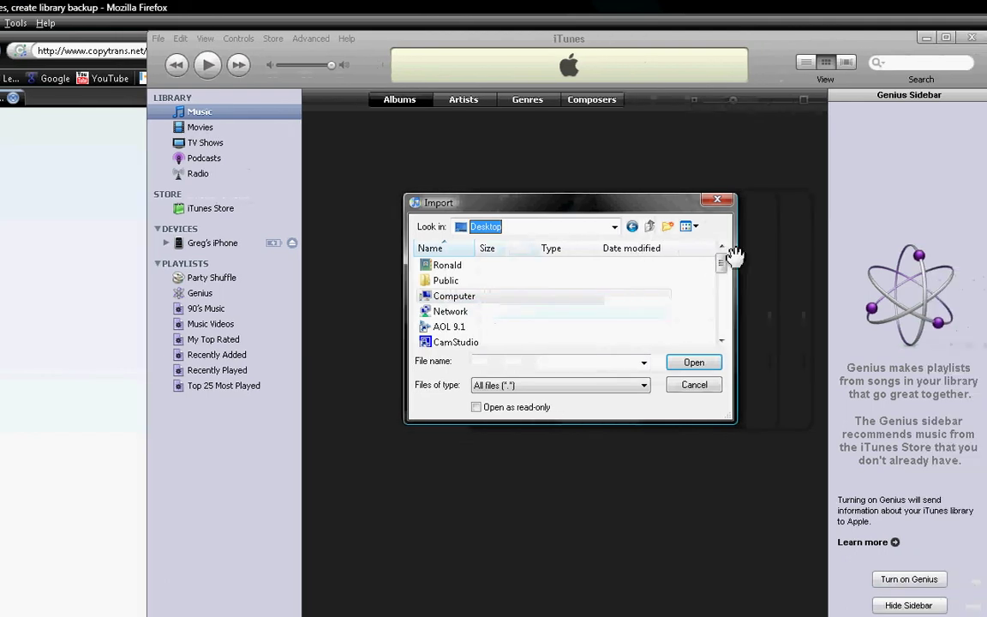
{"action": "left_click_drag", "start_coordinate": [724, 268], "coordinate": [689, 332]}
{"action": "double_click", "coordinate": [430, 324]}
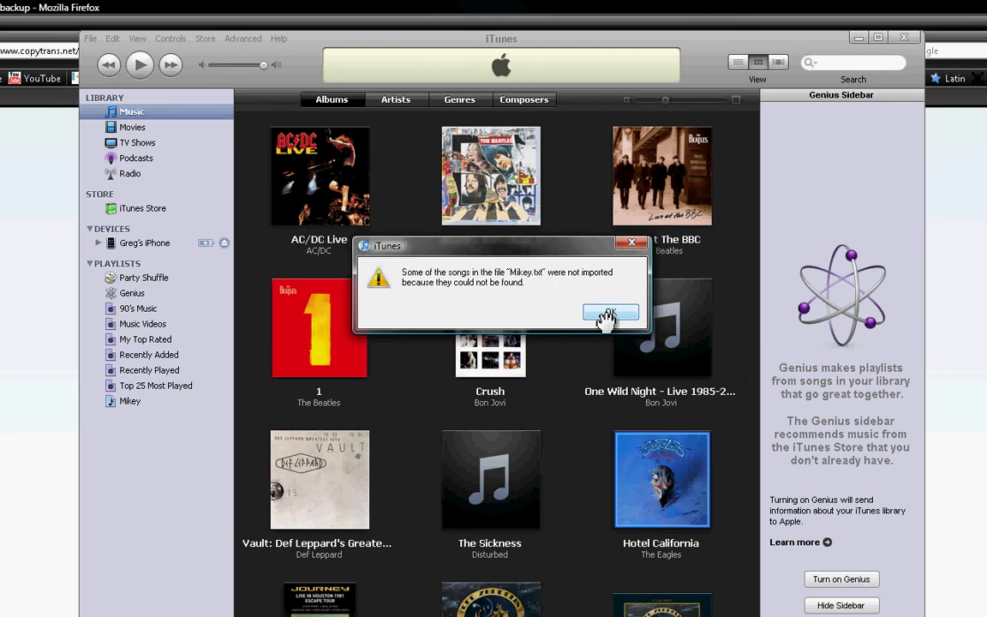
{"action": "left_click", "coordinate": [607, 313]}
Look through the imported albums in the music library and the song list of the imported playlist
{"action": "scroll", "coordinate": [570, 462], "scroll_direction": "down", "scroll_amount": 15}
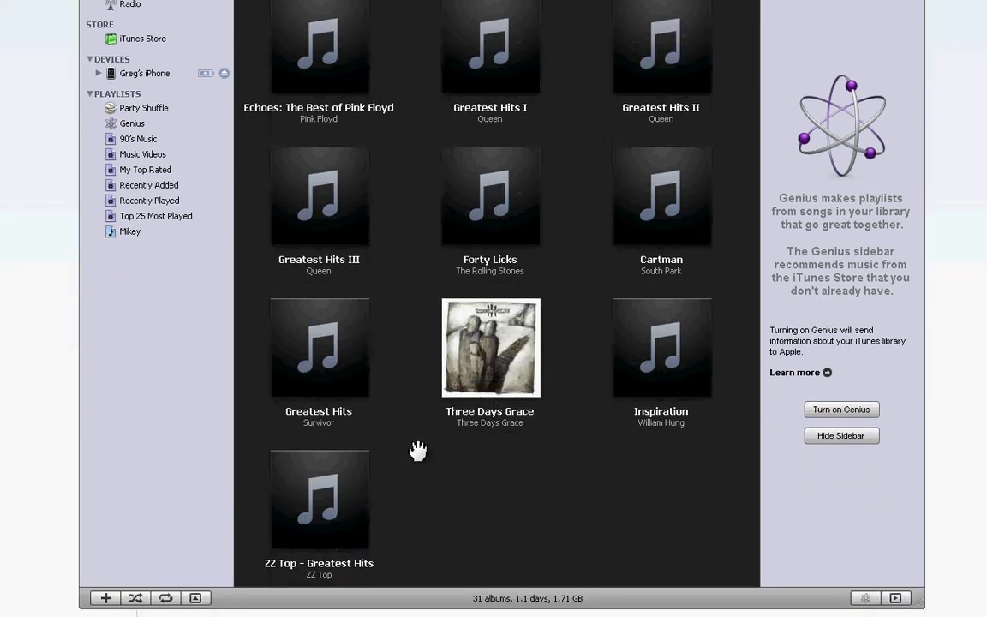
{"action": "scroll", "coordinate": [412, 420], "scroll_direction": "up", "scroll_amount": 10}
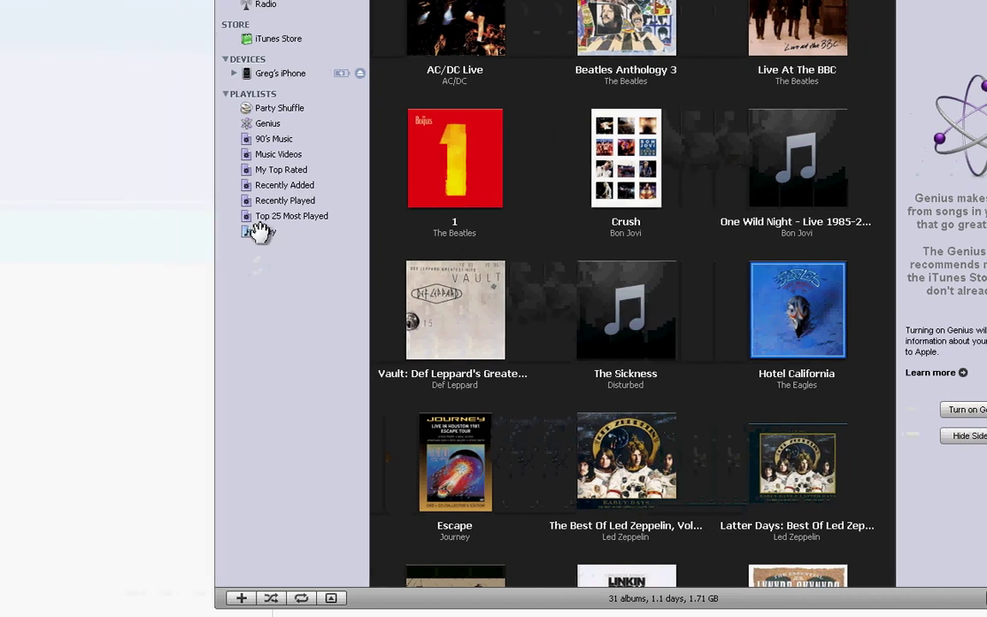
{"action": "left_click", "coordinate": [128, 235]}
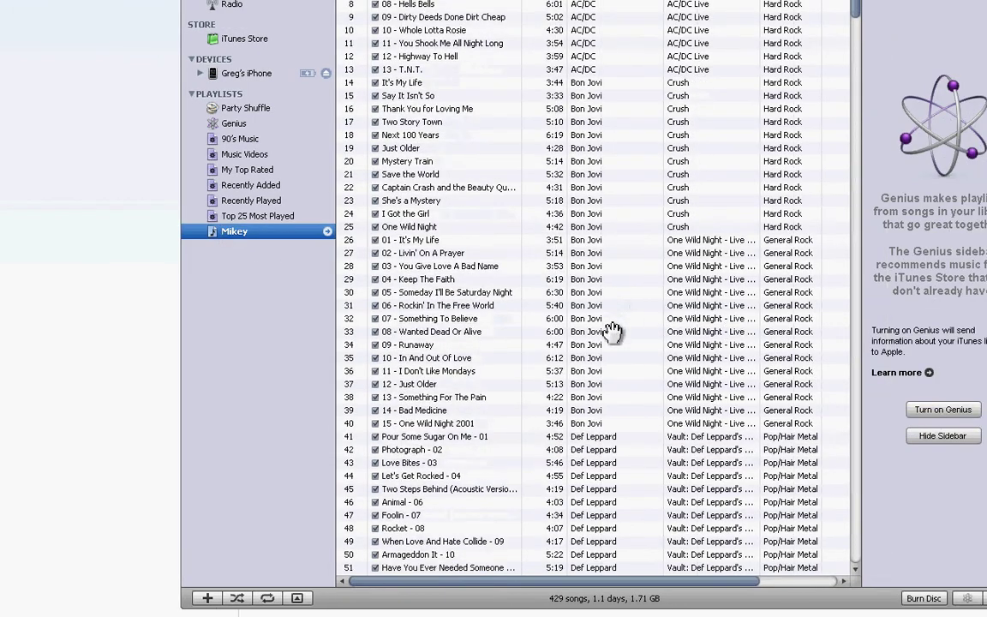
{"action": "scroll", "coordinate": [614, 308], "scroll_direction": "down", "scroll_amount": 2}
{"action": "scroll", "coordinate": [599, 302], "scroll_direction": "up", "scroll_amount": 2}
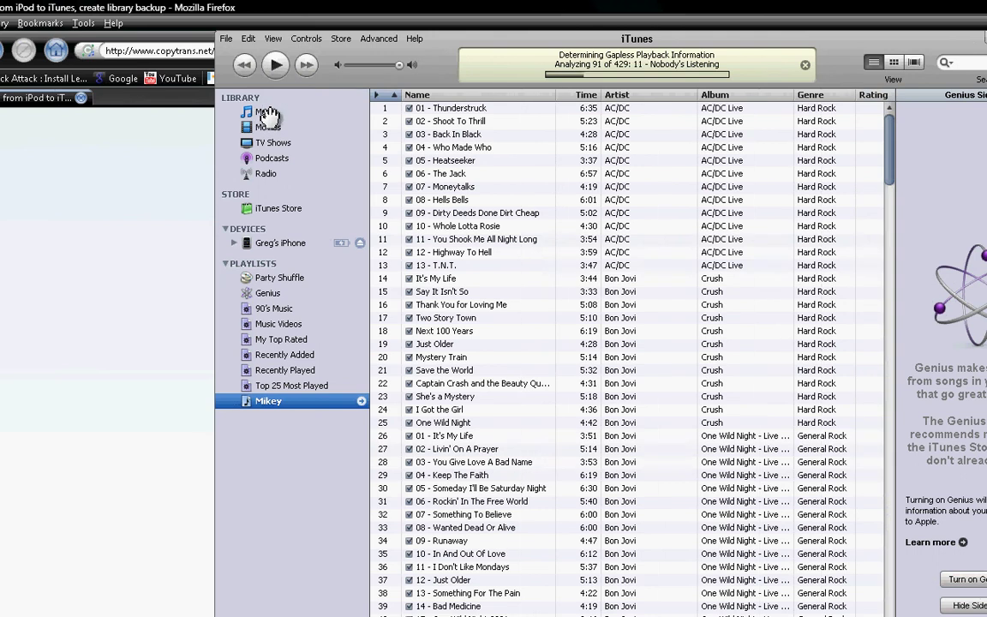
{"action": "left_click", "coordinate": [268, 116]}
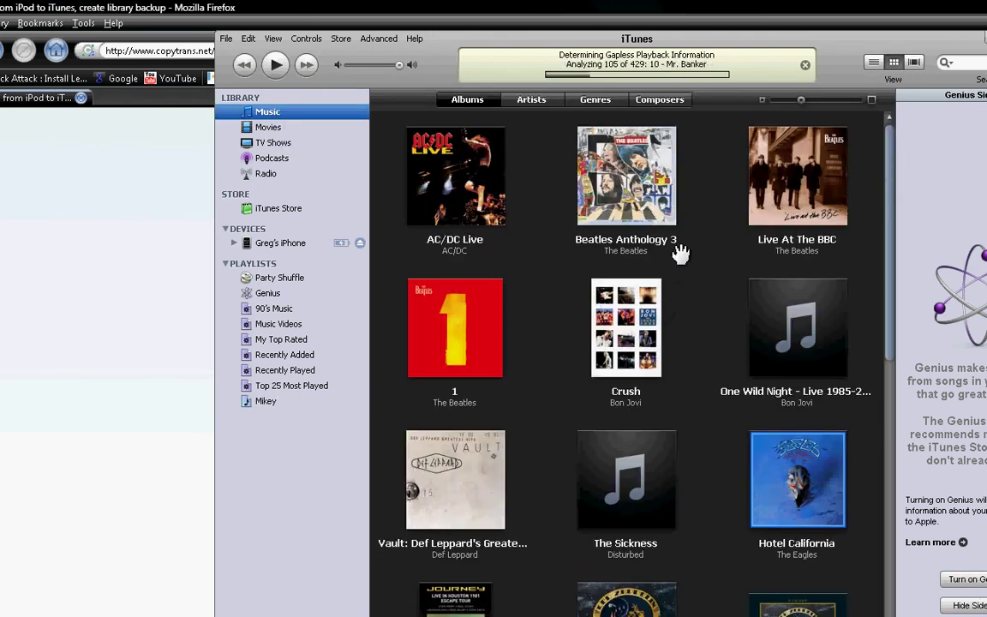
{"action": "scroll", "coordinate": [673, 218], "scroll_direction": "down", "scroll_amount": 5}
{"action": "scroll", "coordinate": [696, 216], "scroll_direction": "up", "scroll_amount": 5}
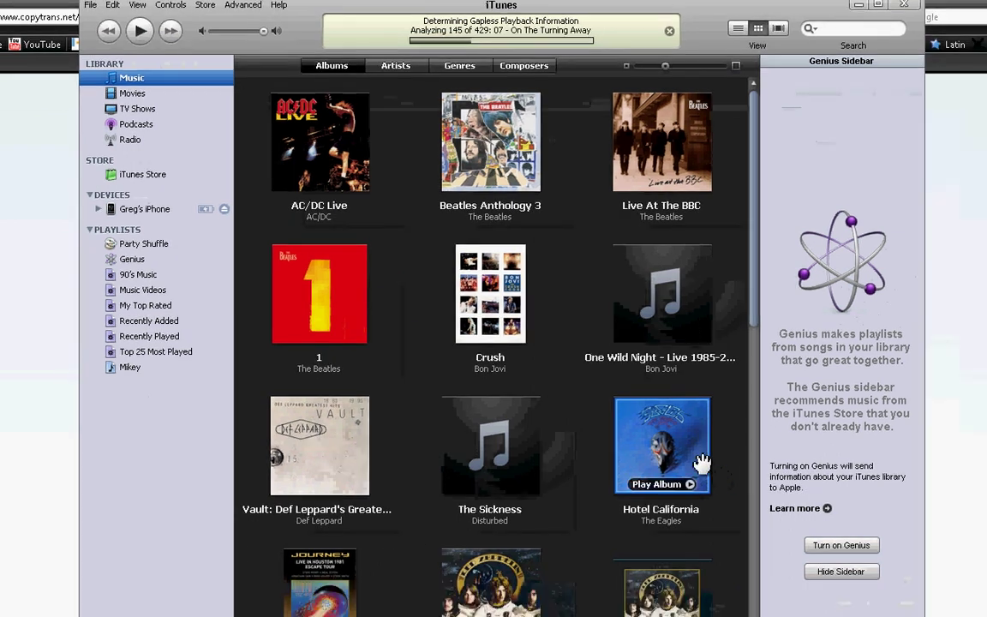
{"action": "scroll", "coordinate": [609, 413], "scroll_direction": "down", "scroll_amount": 12}
{"action": "scroll", "coordinate": [591, 432], "scroll_direction": "up", "scroll_amount": 7}
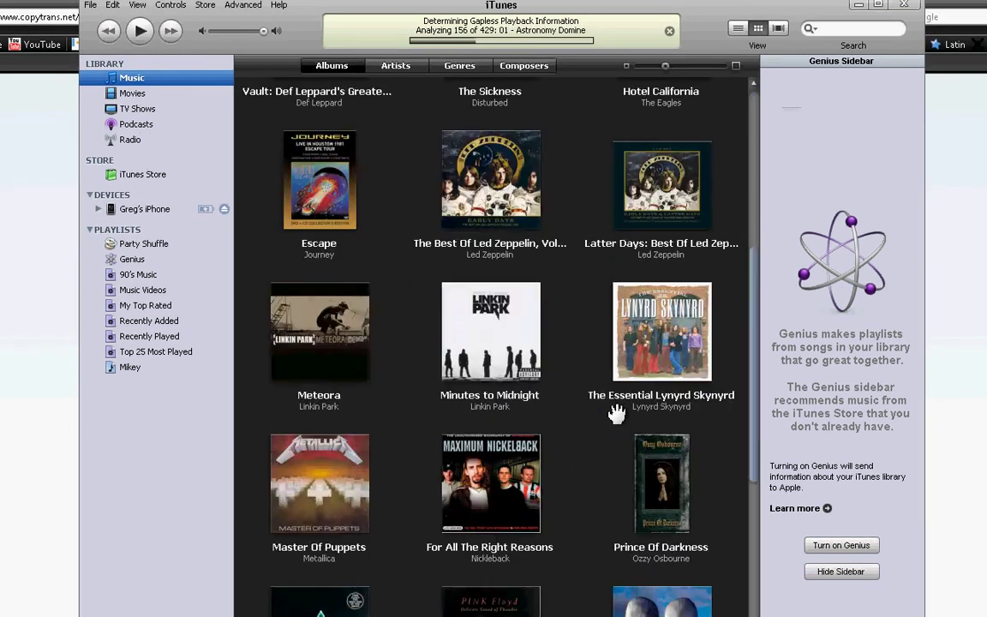
{"action": "scroll", "coordinate": [613, 411], "scroll_direction": "up", "scroll_amount": 3}
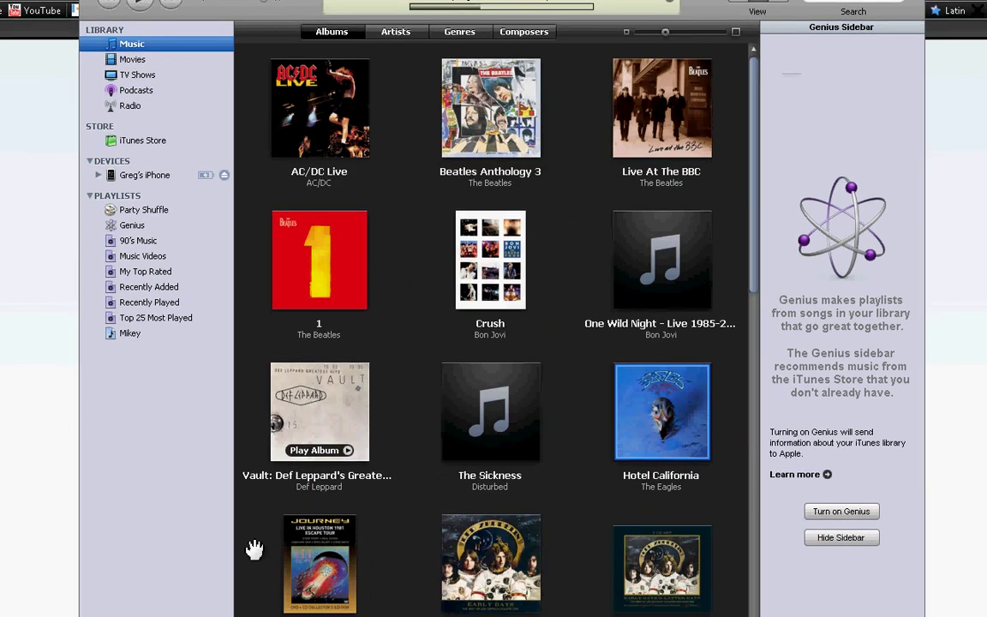
Switch to the CopyTrans Control Center
{"action": "left_click", "coordinate": [287, 605]}
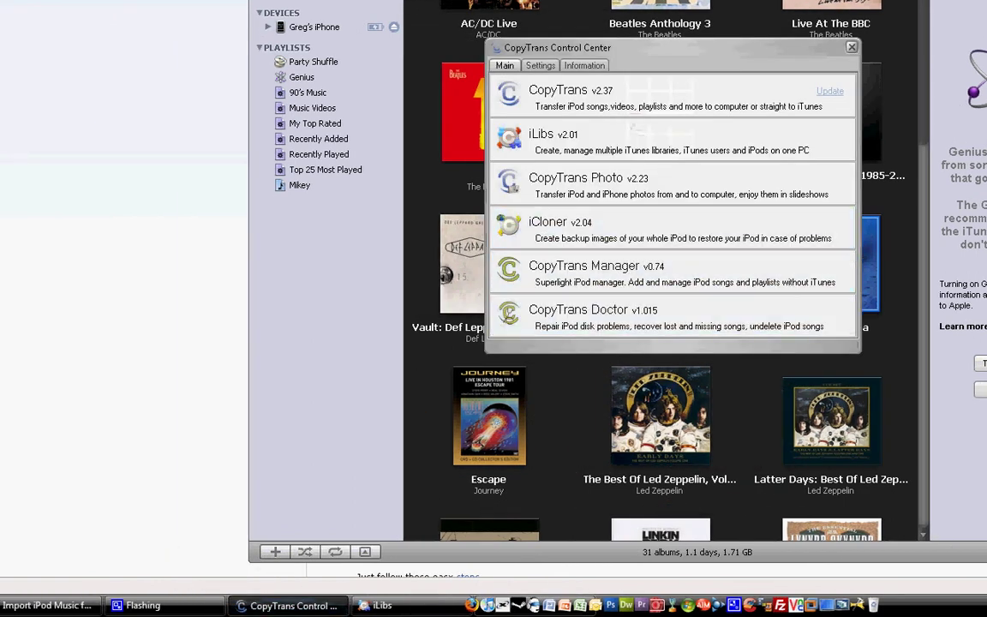